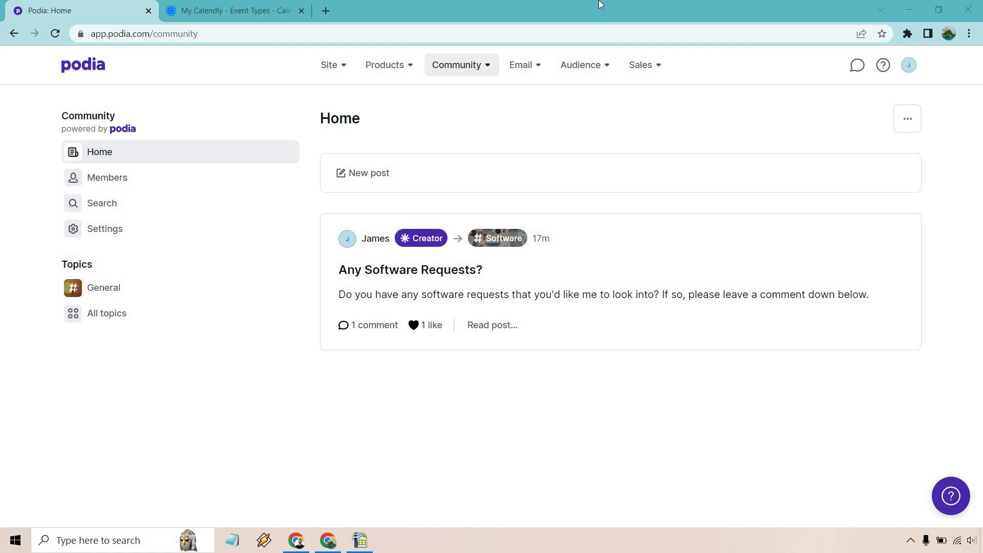
- Create a new coaching-session product named 'Marketing Island Coaching'
left_click(389, 69)
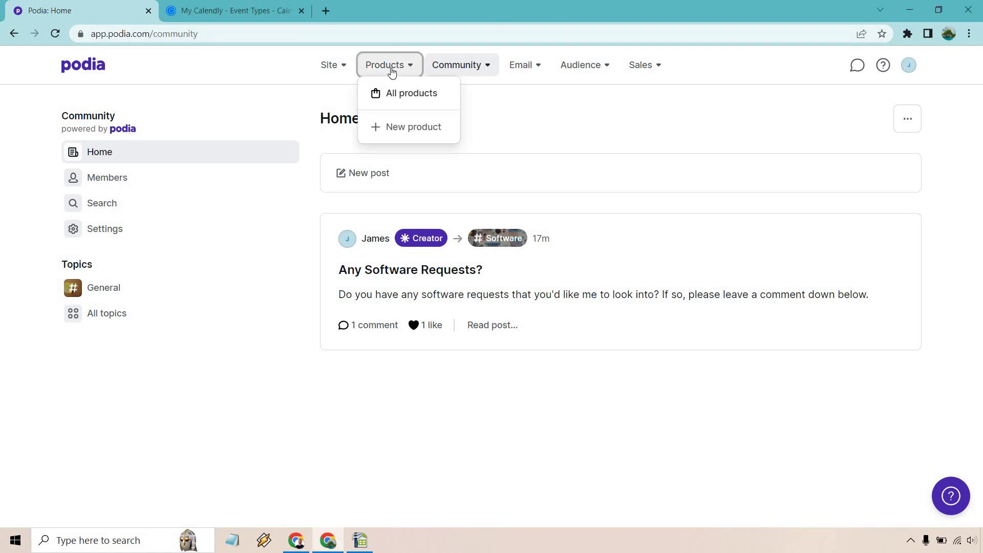
left_click(395, 129)
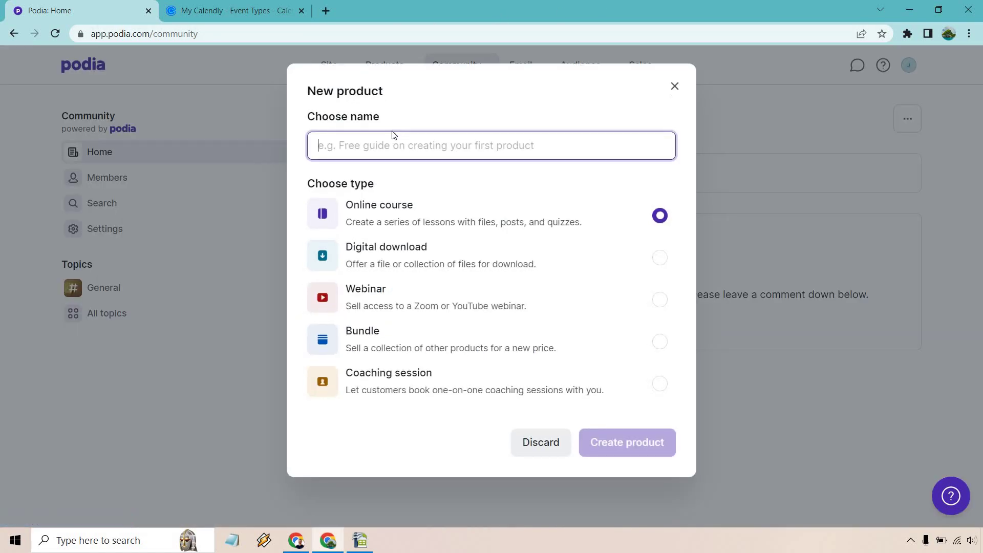
left_click(661, 385)
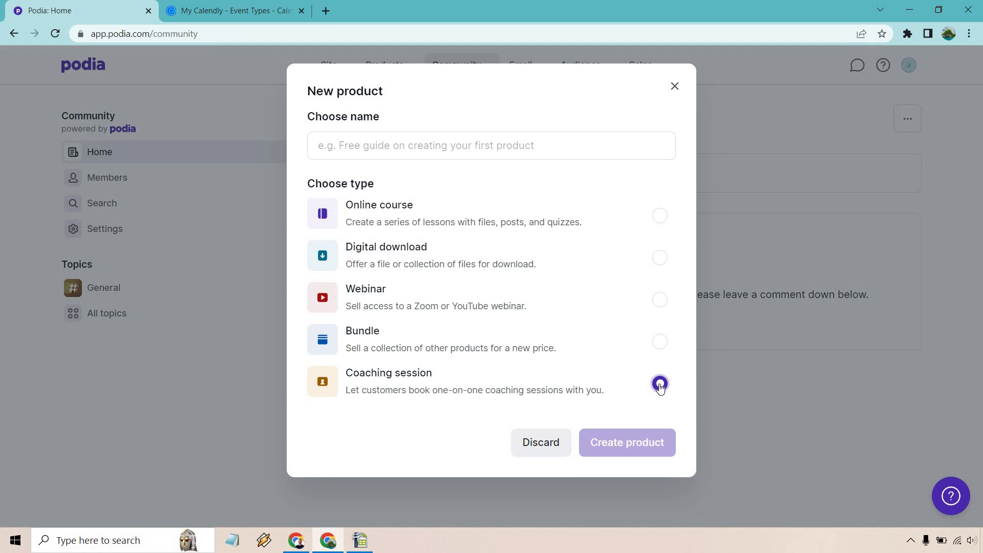
left_click(465, 141)
left_click(540, 180)
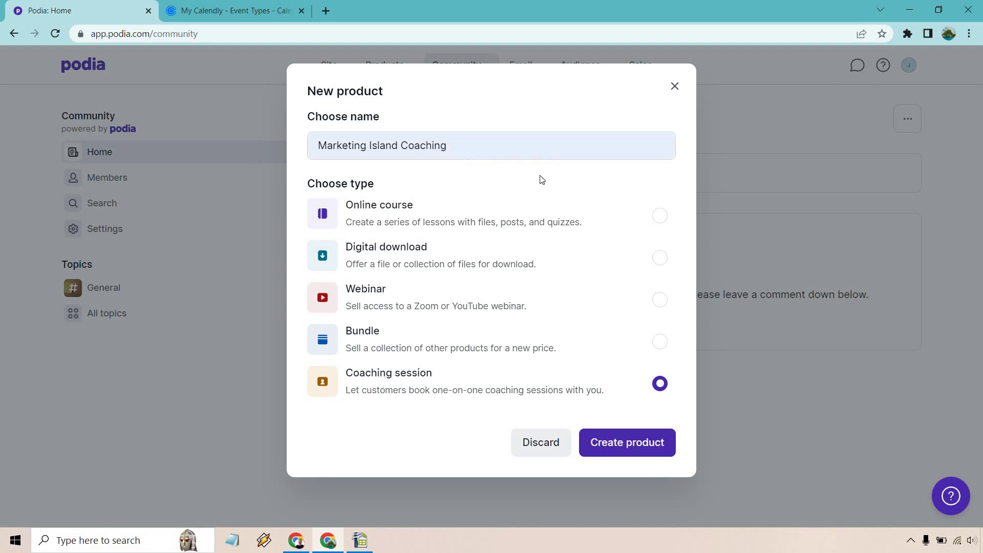
left_click(635, 442)
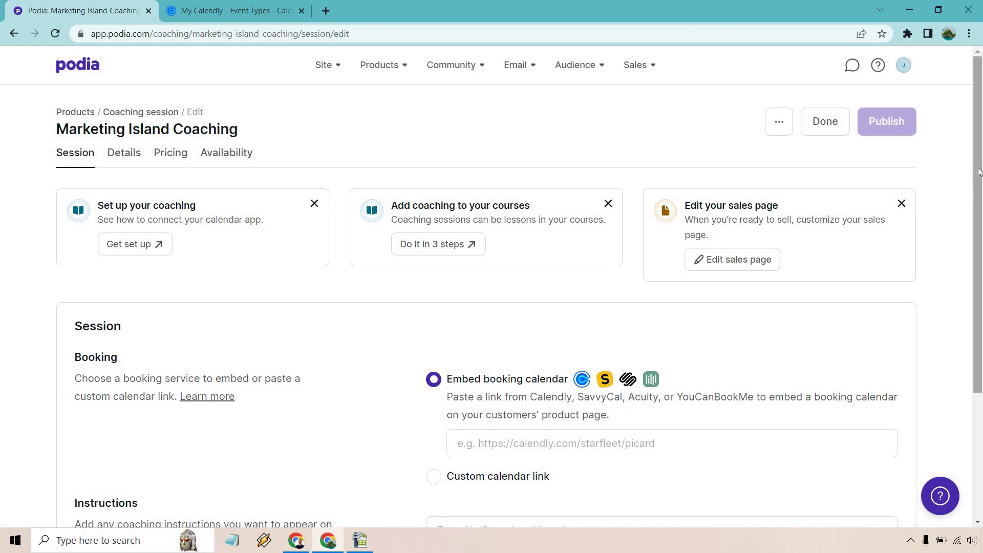
left_click_drag(981, 174, 981, 323)
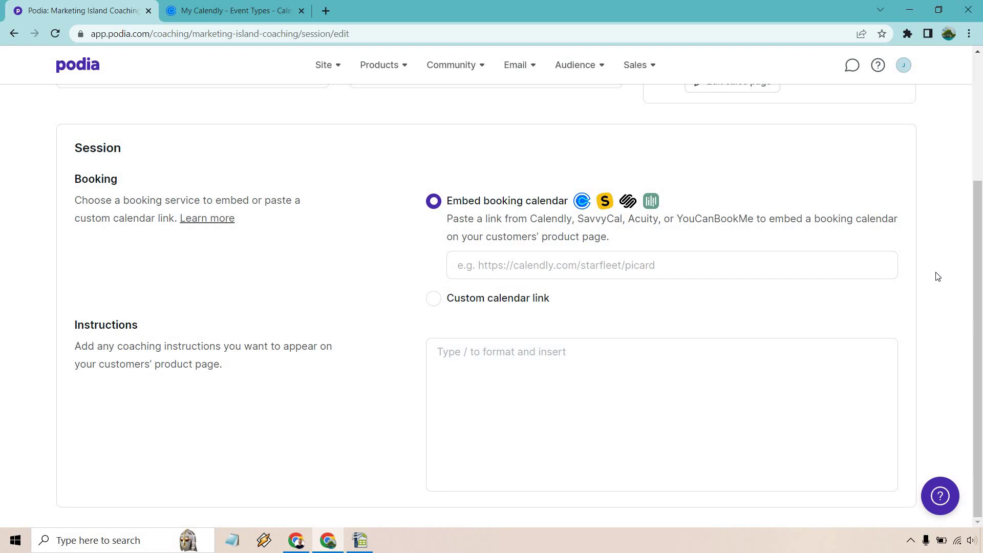
- Copy the calendly.com/marketingisland link from Calendly and return to the Podia tab
left_click(234, 9)
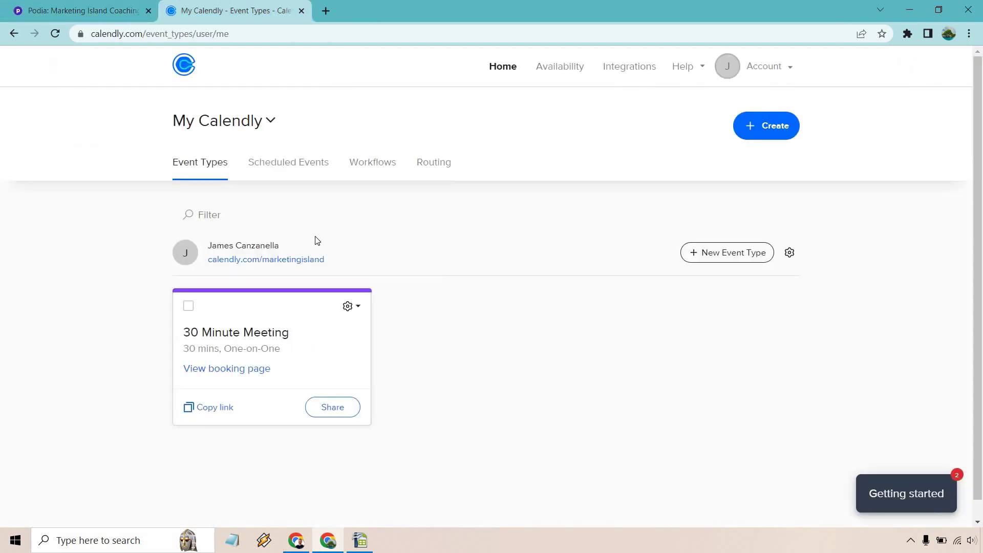
right_click(300, 260)
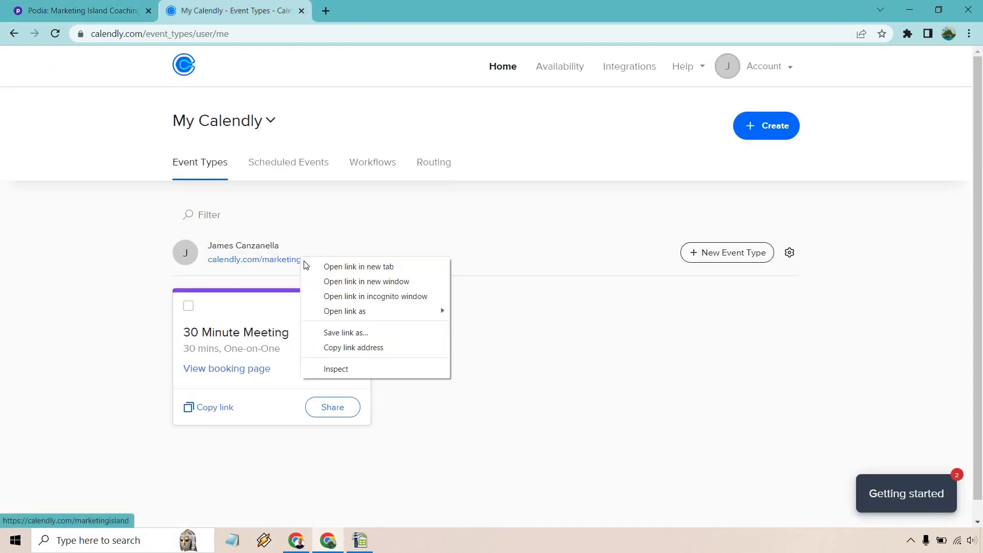
left_click(356, 348)
key("ctrl+Tab")
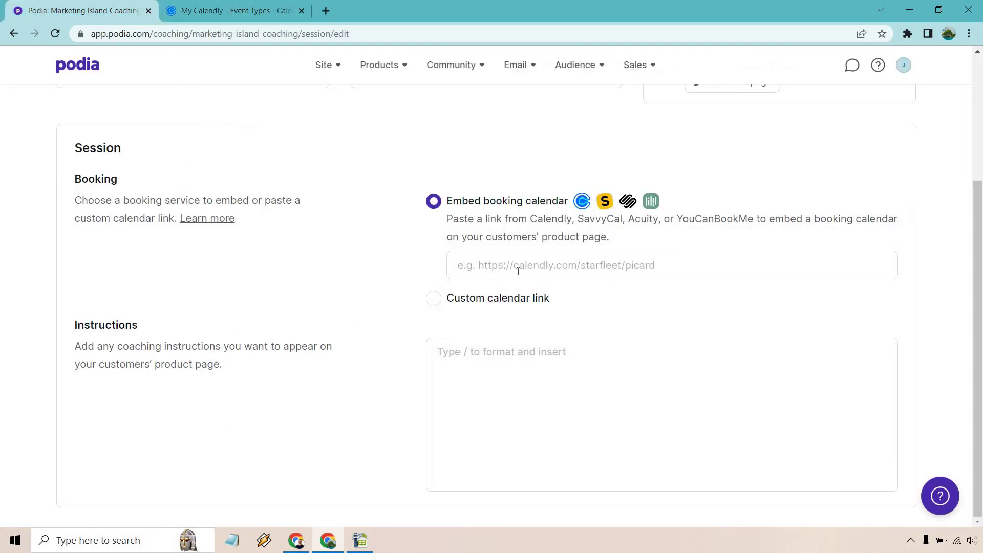
- Paste the Calendly link as the booking calendar and write YouTube-goals instructions, replacing 'hitting'
left_click(518, 271)
key("ctrl+v")
left_click(550, 362)
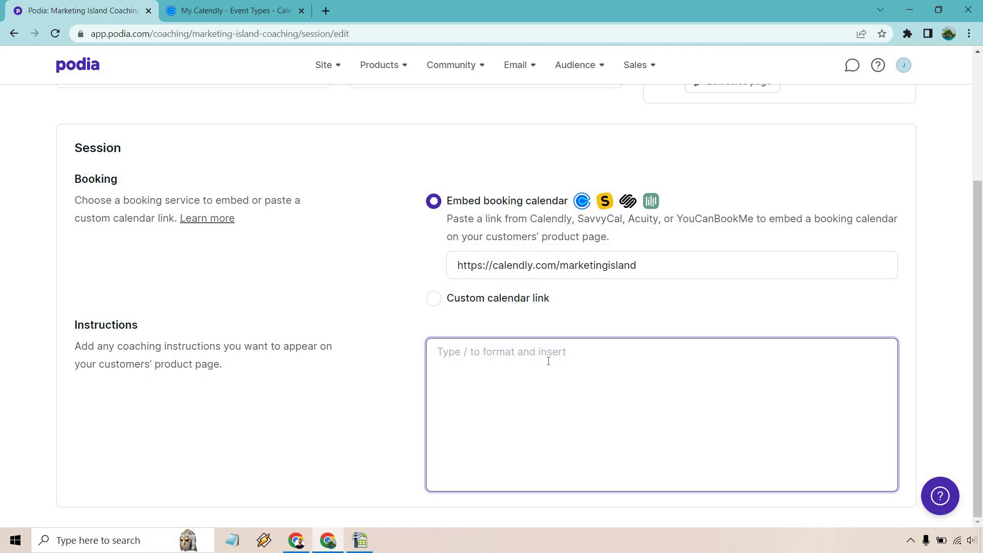
type("In this coaching session, we will talk about your YouTube goals, and then get straight into creating an actionable game plan for you to hitting those goals.")
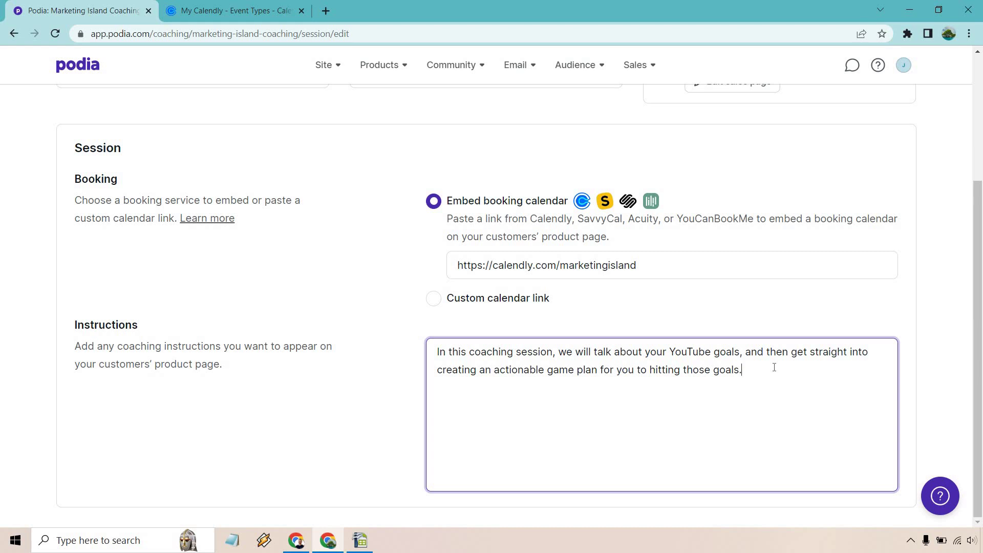
double_click(665, 371)
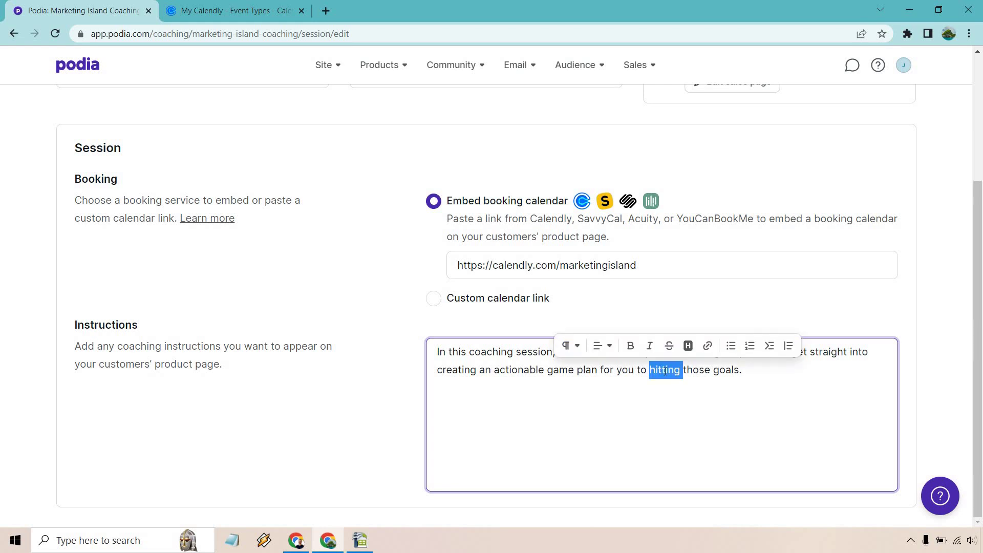
type("hit")
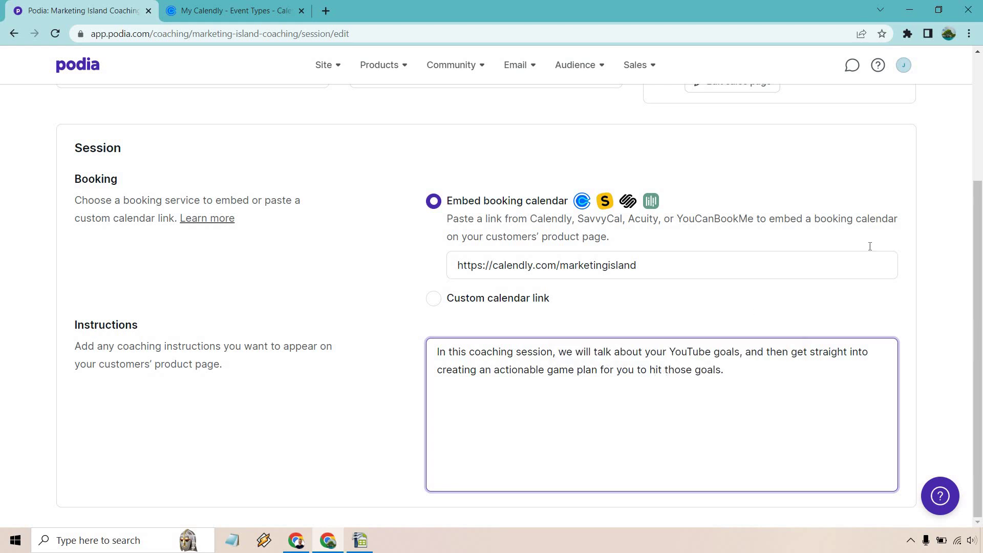
- Commit the instructions text and finish editing the coaching product
left_click(940, 279)
scroll(941, 279, "up", 3)
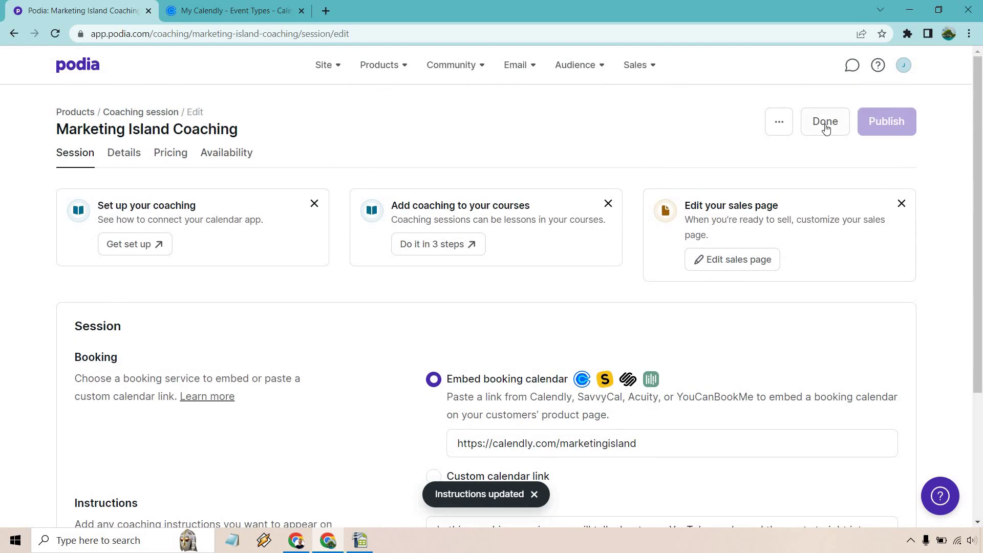
left_click(827, 129)
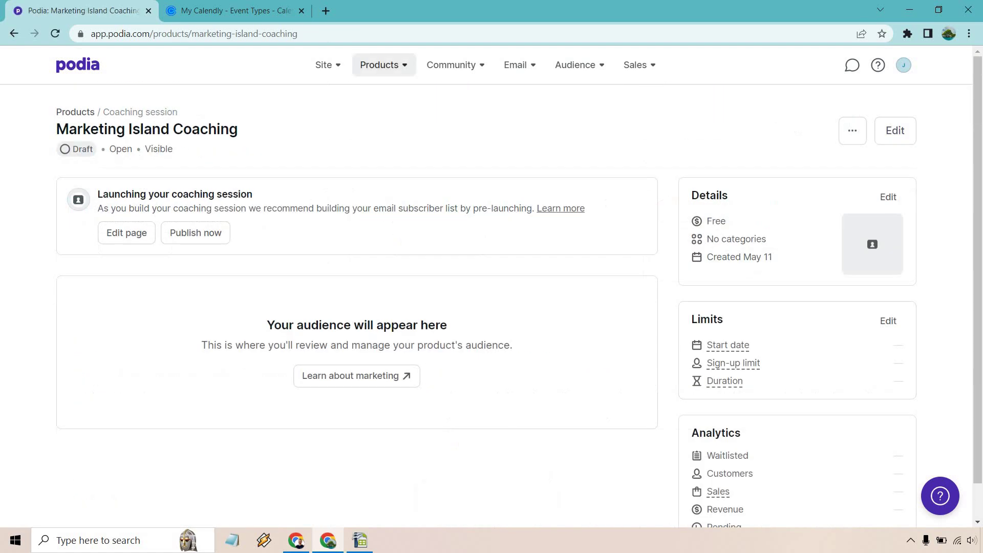
left_click(851, 131)
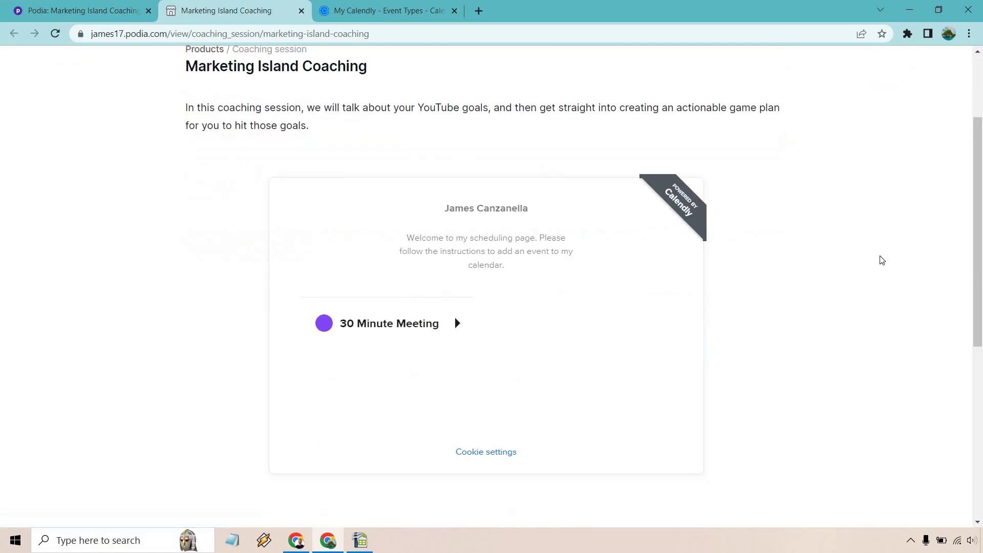
scroll(880, 261, "up", 2)
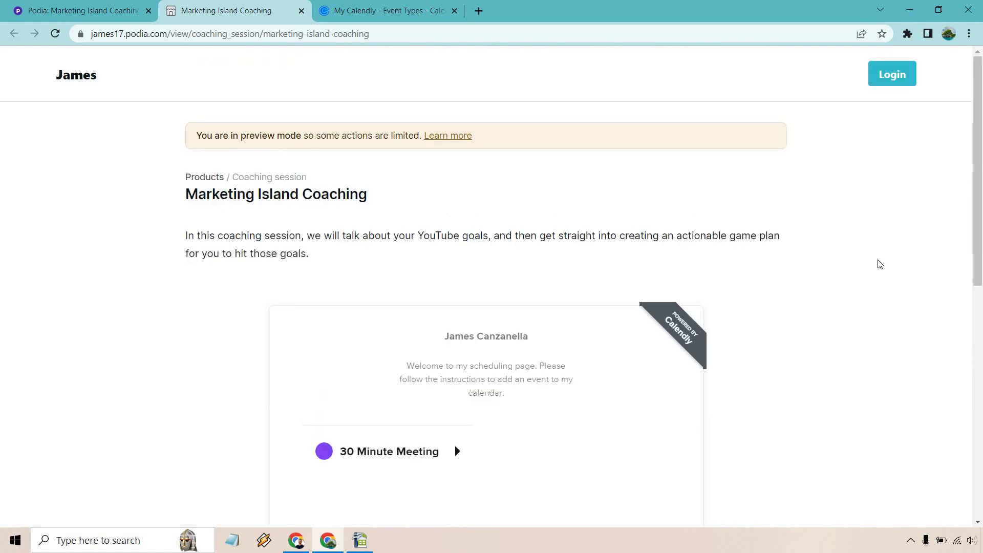
scroll(880, 264, "down", 2)
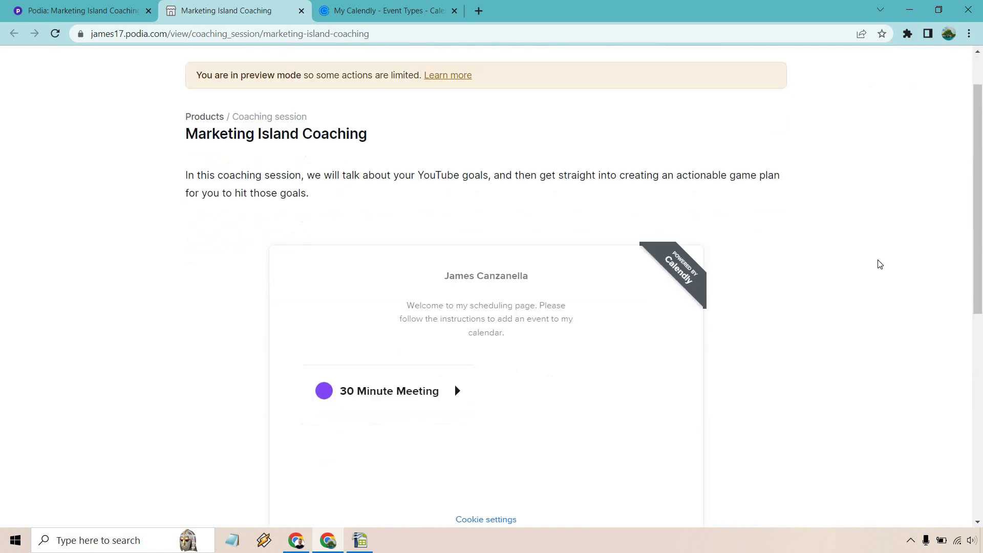
- In the preview, book a 30 Minute Meeting for 12:00pm Friday May 12, reaching the details form
left_click_drag(309, 126, 185, 108)
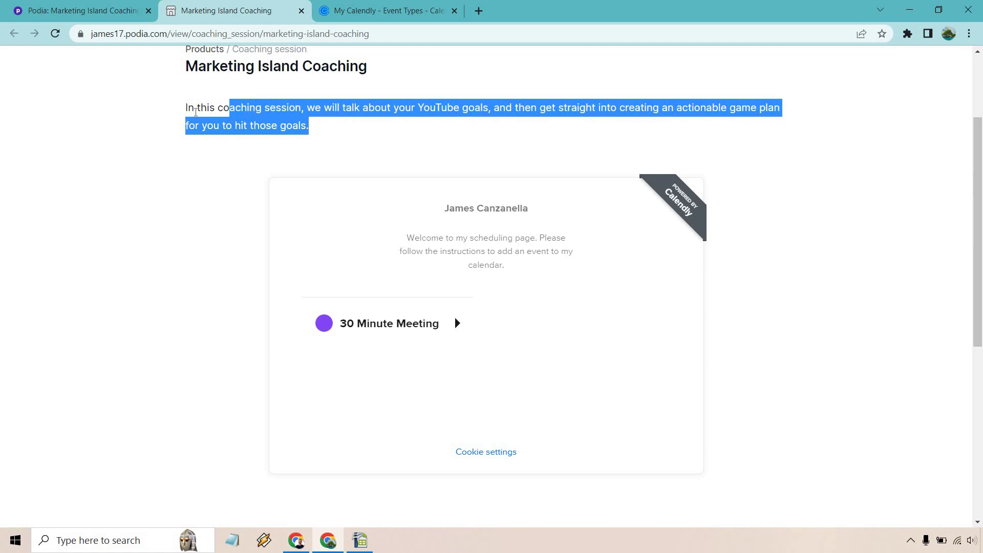
left_click(185, 245)
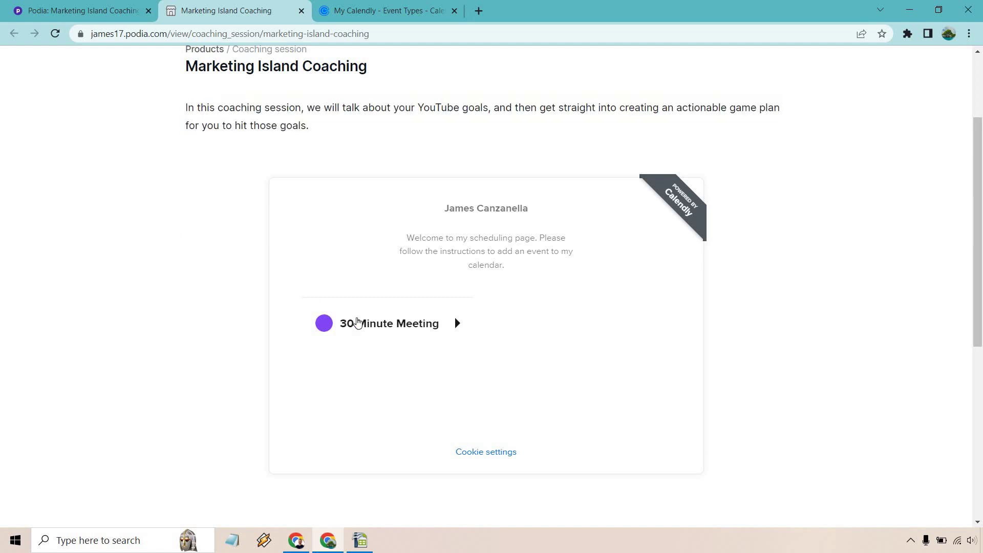
left_click(374, 330)
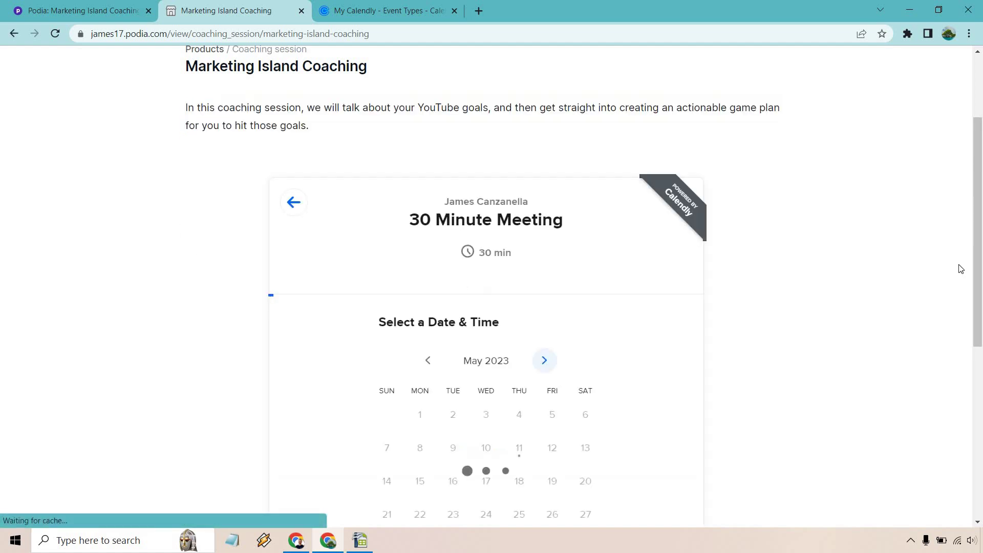
scroll(903, 275, "down", 2)
left_click(551, 323)
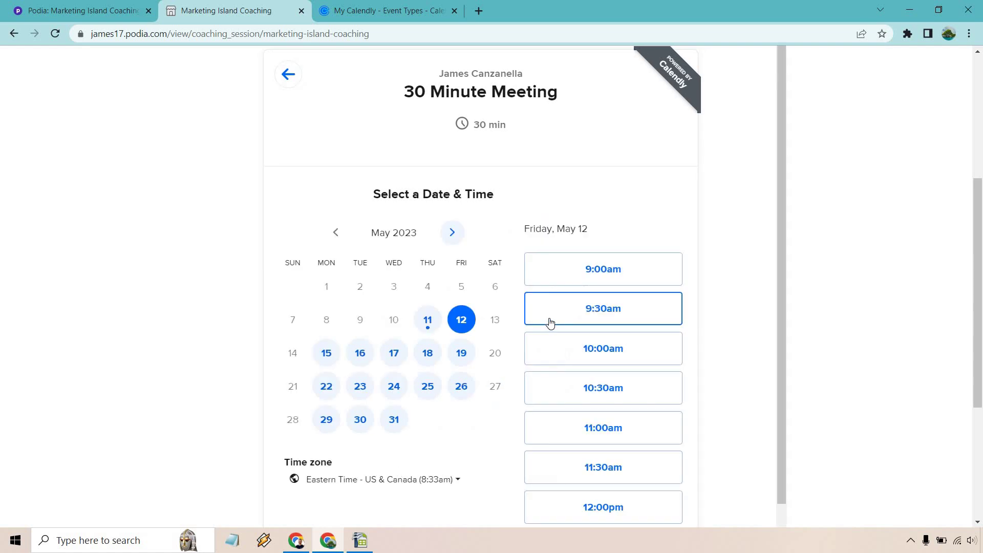
scroll(624, 398, "down", 1)
scroll(623, 397, "down", 1)
left_click(620, 403)
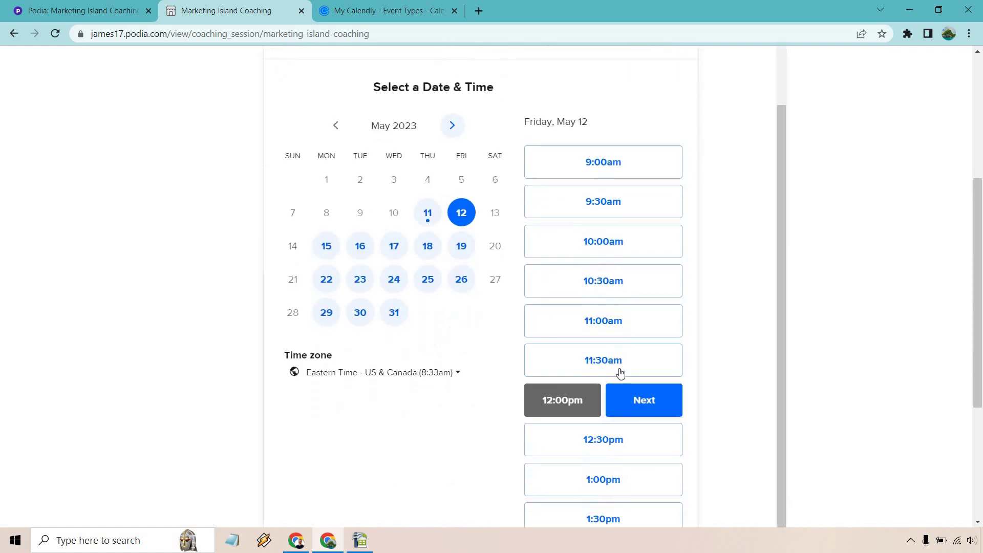
left_click(670, 409)
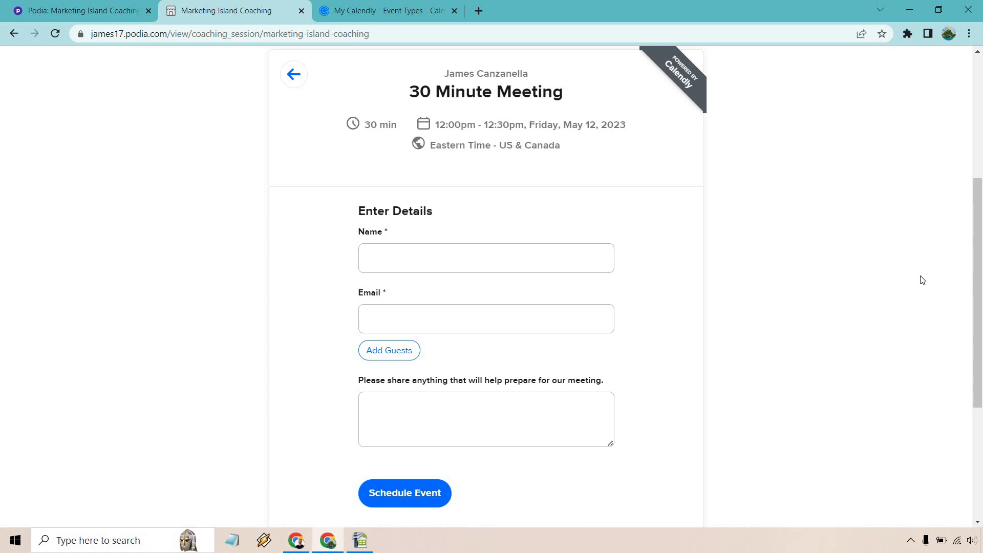
scroll(922, 279, "up", 1)
scroll(922, 280, "up", 2)
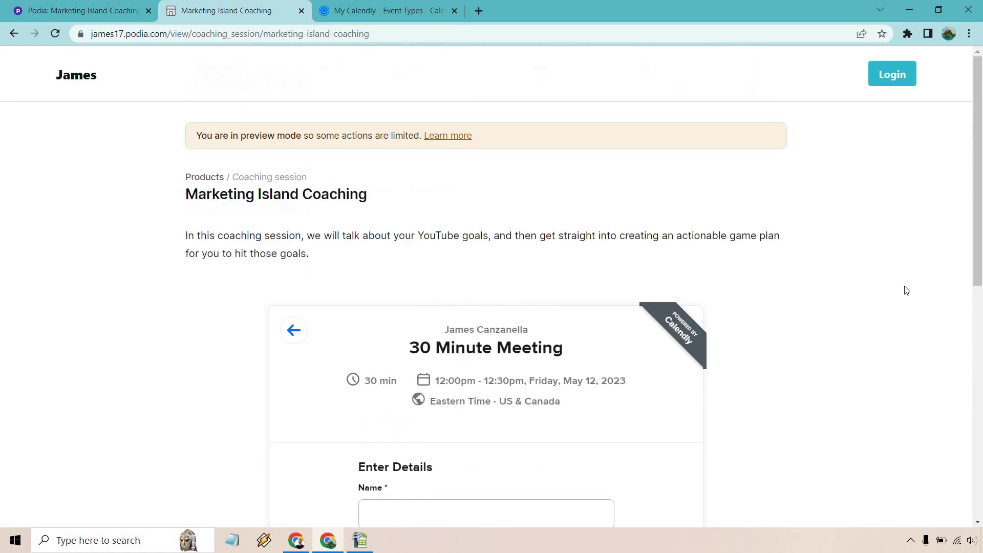
- Return to the Podia admin tab and edit Marketing Island Coaching again
left_click(65, 5)
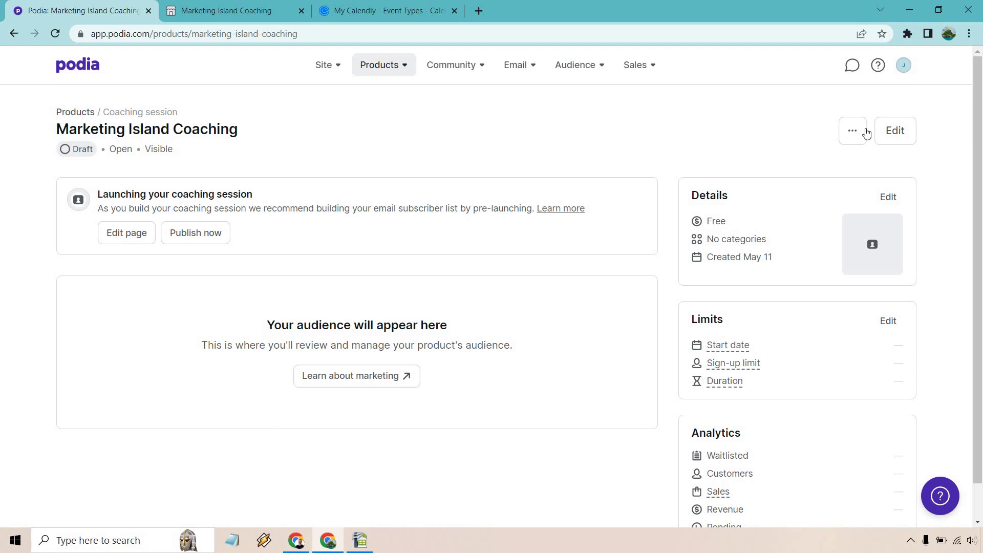
left_click(901, 132)
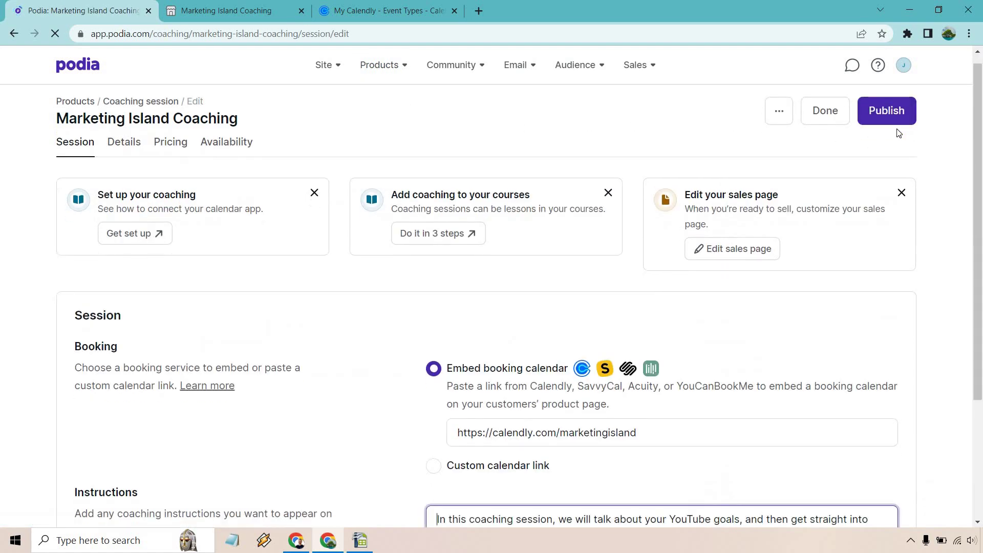